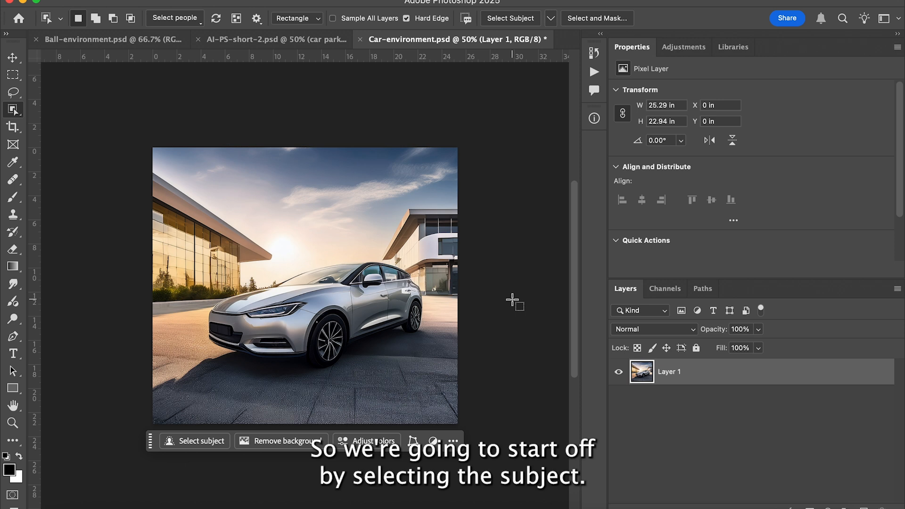
- Select everything except the car and replace it using Generative Fill with the prompt "cityscape at night"
{"action": "left_click", "coordinate": [205, 442]}
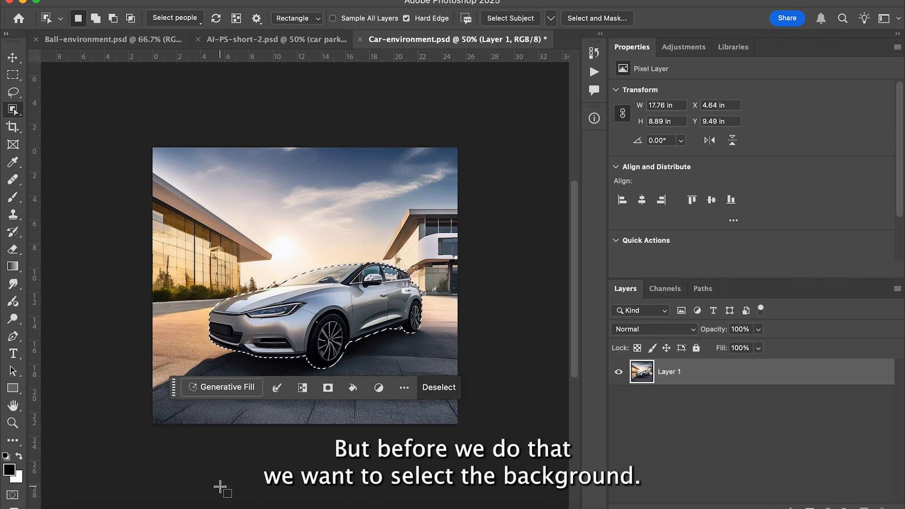
{"action": "left_click", "coordinate": [303, 388]}
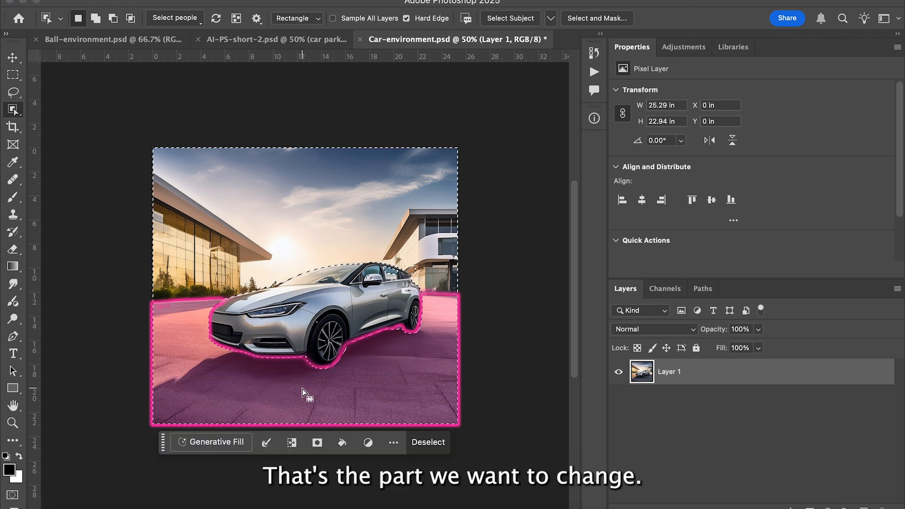
{"action": "left_click", "coordinate": [217, 445]}
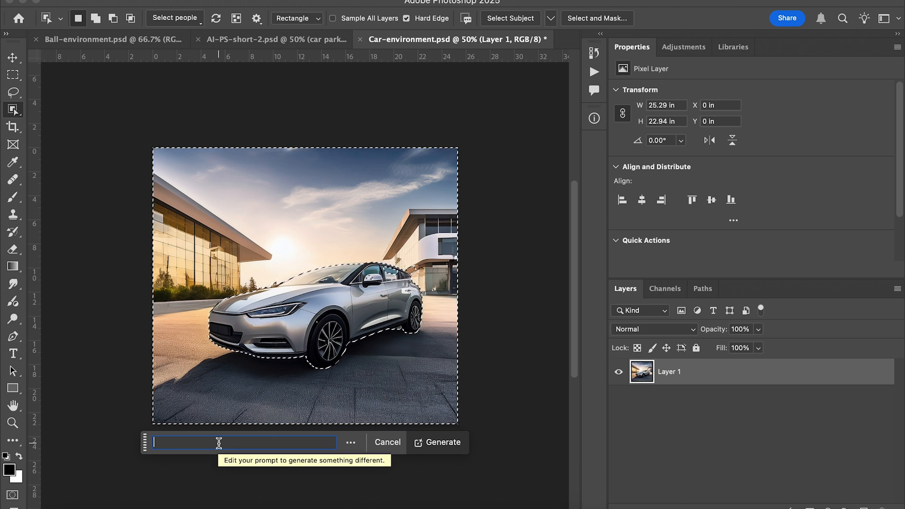
{"action": "type", "text": "cityscape at night"}
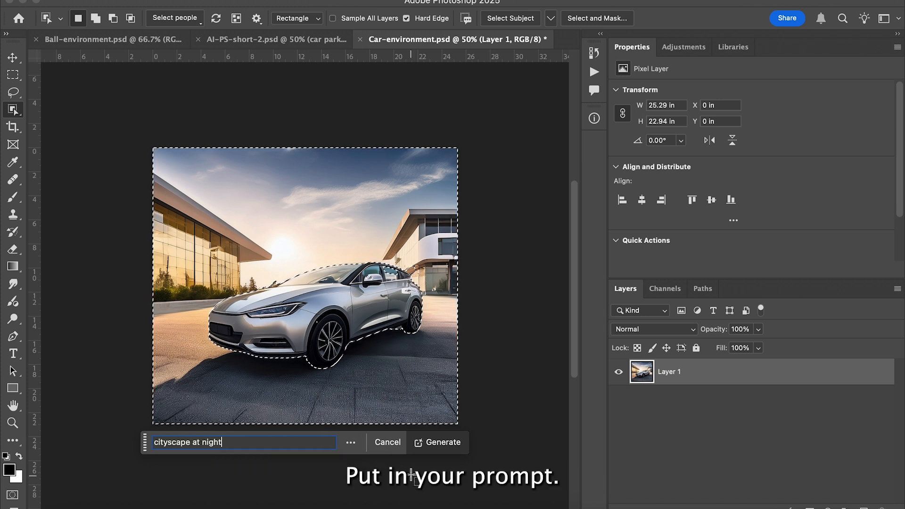
{"action": "left_click", "coordinate": [441, 443]}
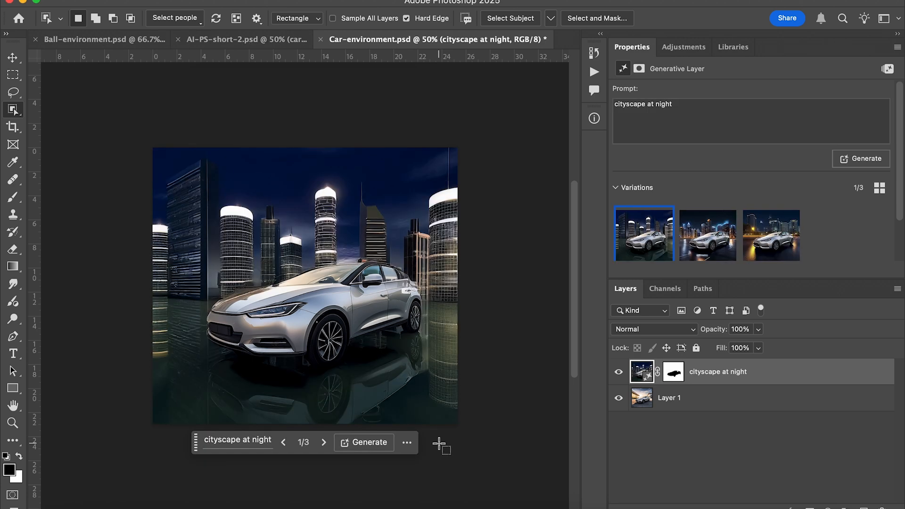
- Compare the three generated night cityscape variations and return to the first one
{"action": "left_click", "coordinate": [711, 230]}
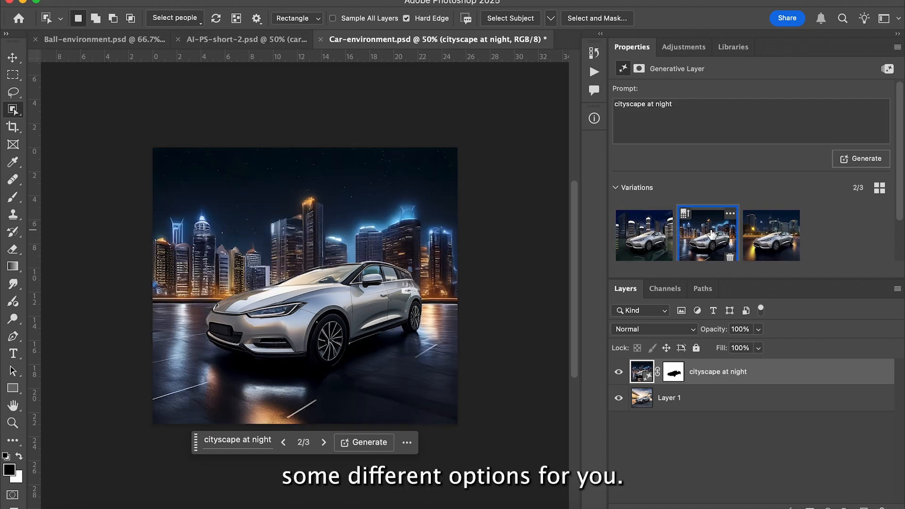
{"action": "left_click", "coordinate": [769, 238]}
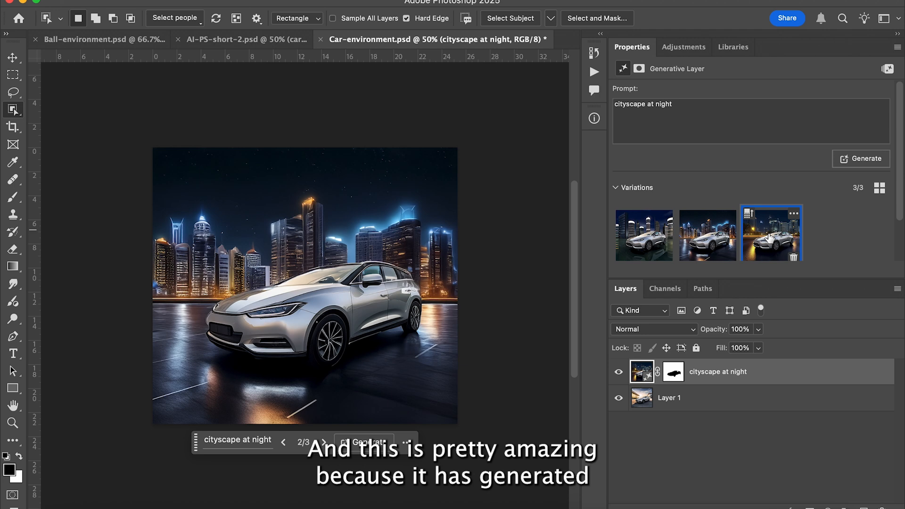
{"action": "left_click", "coordinate": [714, 241]}
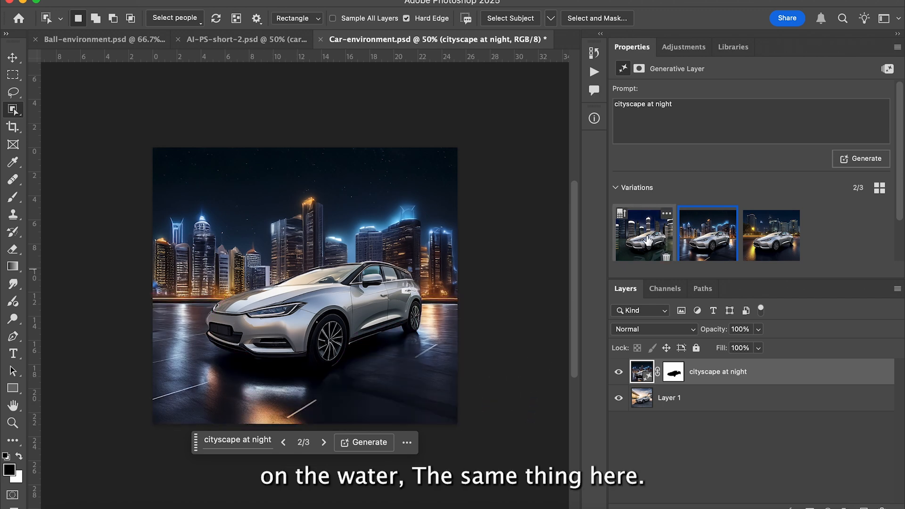
{"action": "left_click", "coordinate": [648, 240]}
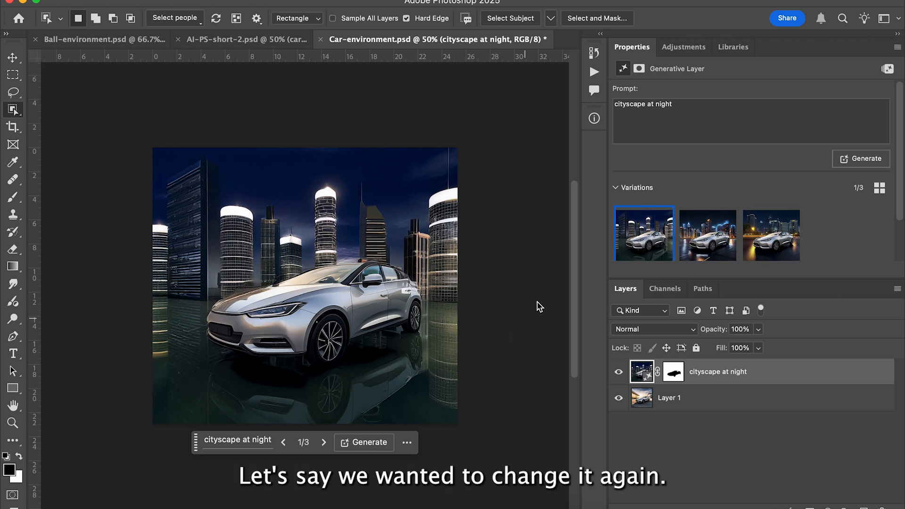
- Regenerate the background from the prompt "car parked with beach and sunset in background", compare it with the night variations, and keep the first beach version
{"action": "left_click", "coordinate": [654, 114]}
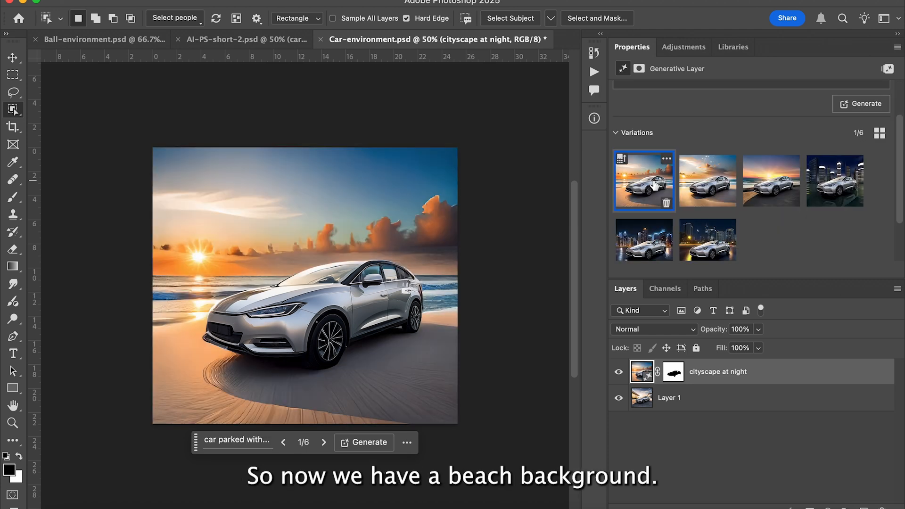
{"action": "left_click", "coordinate": [835, 183]}
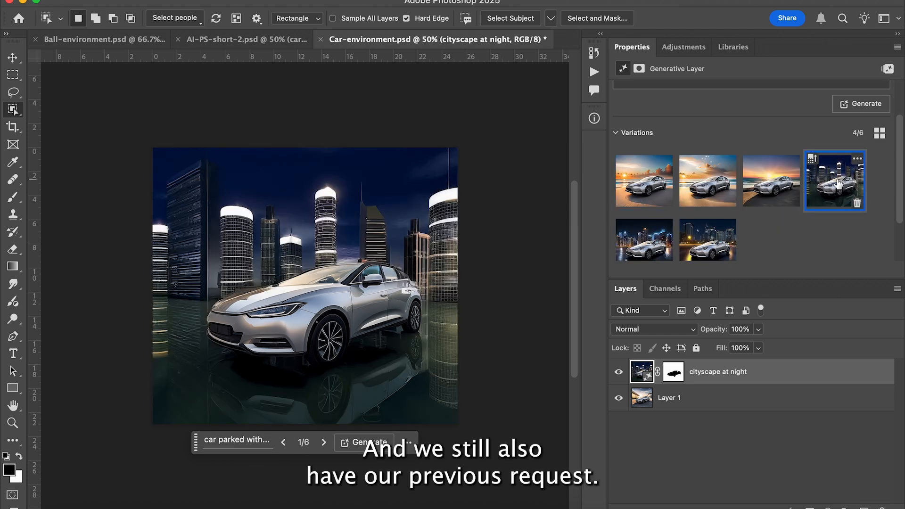
{"action": "left_click", "coordinate": [655, 243]}
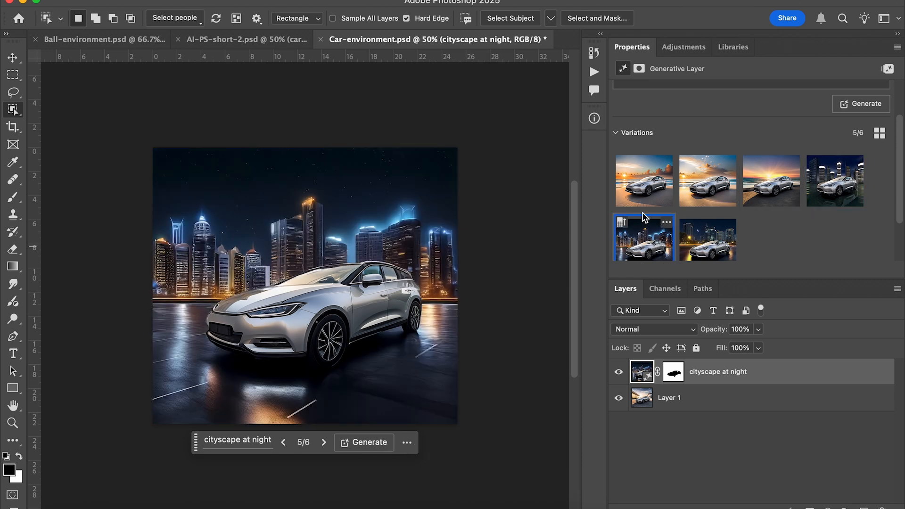
{"action": "left_click", "coordinate": [637, 177]}
{"action": "left_click", "coordinate": [407, 442]}
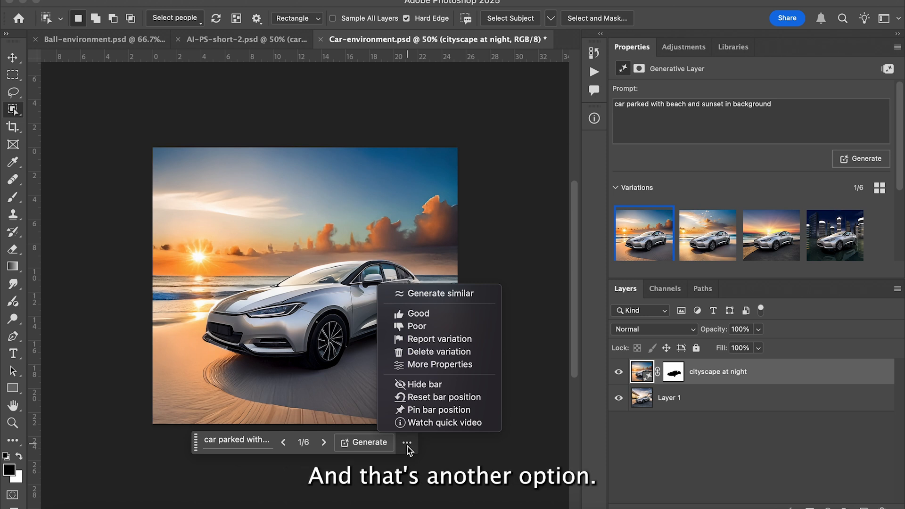
{"action": "left_click", "coordinate": [408, 447]}
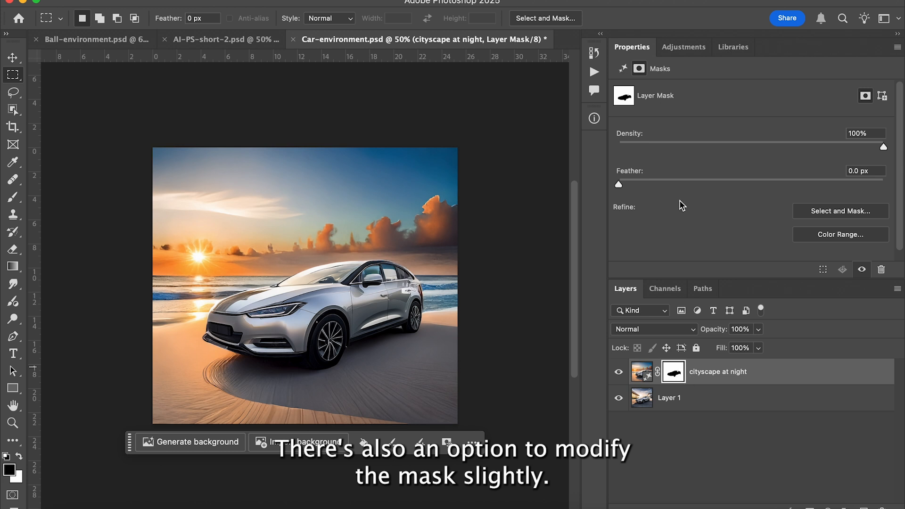
- Increase the feather on the generative layer's mask to soften the edge around the car
{"action": "left_click", "coordinate": [619, 184]}
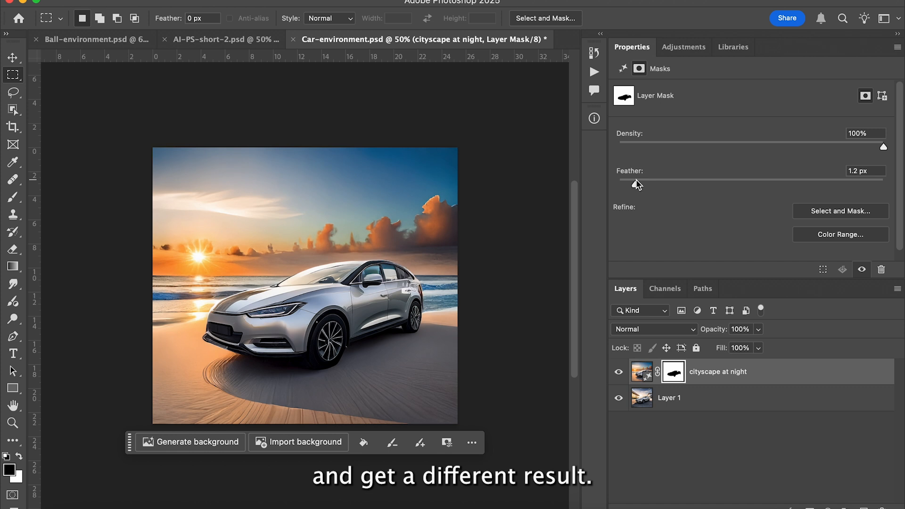
{"action": "left_click_drag", "start_coordinate": [636, 184], "coordinate": [676, 185]}
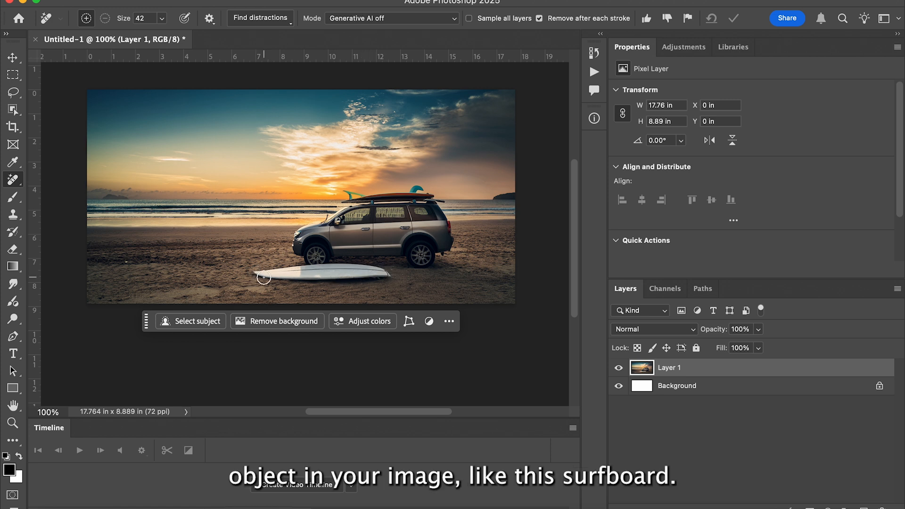
- Erase the white surfboard lying on the sand and its leftover shadow using the Remove Tool at brush size 42
{"action": "right_click", "coordinate": [13, 180]}
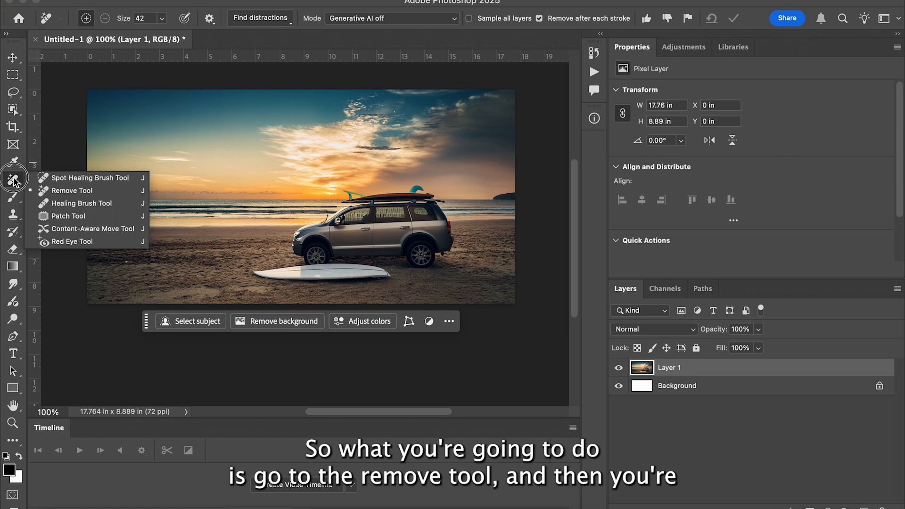
{"action": "left_click", "coordinate": [52, 190]}
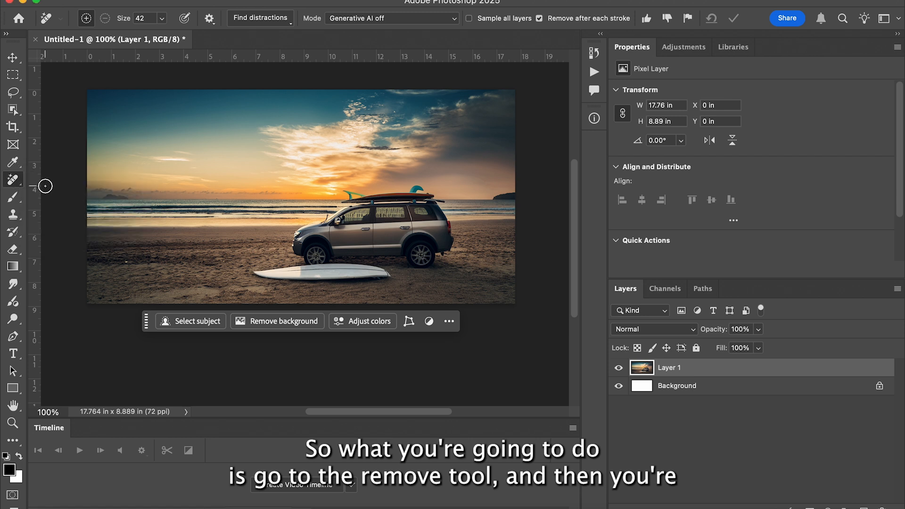
{"action": "left_click", "coordinate": [162, 22]}
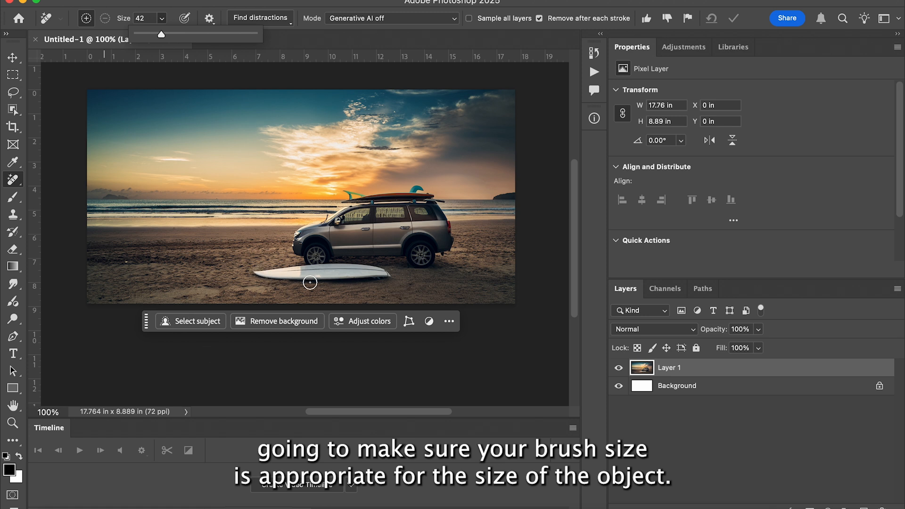
{"action": "left_click", "coordinate": [257, 275]}
{"action": "mouse_move", "coordinate": [256, 275]}
{"action": "left_mouse_down"}
{"action": "mouse_move", "coordinate": [388, 273]}
{"action": "mouse_move", "coordinate": [271, 275]}
{"action": "mouse_move", "coordinate": [281, 272]}
{"action": "left_mouse_up"}
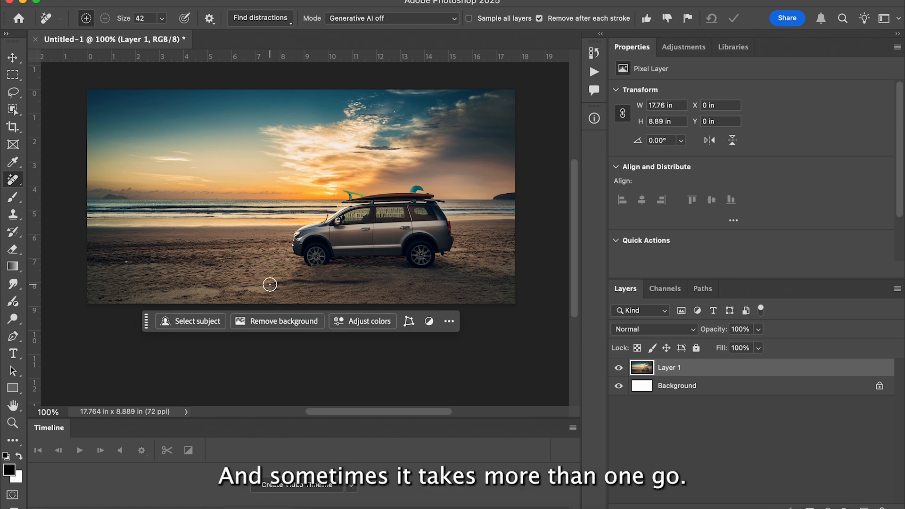
{"action": "left_click_drag", "start_coordinate": [270, 284], "coordinate": [383, 272]}
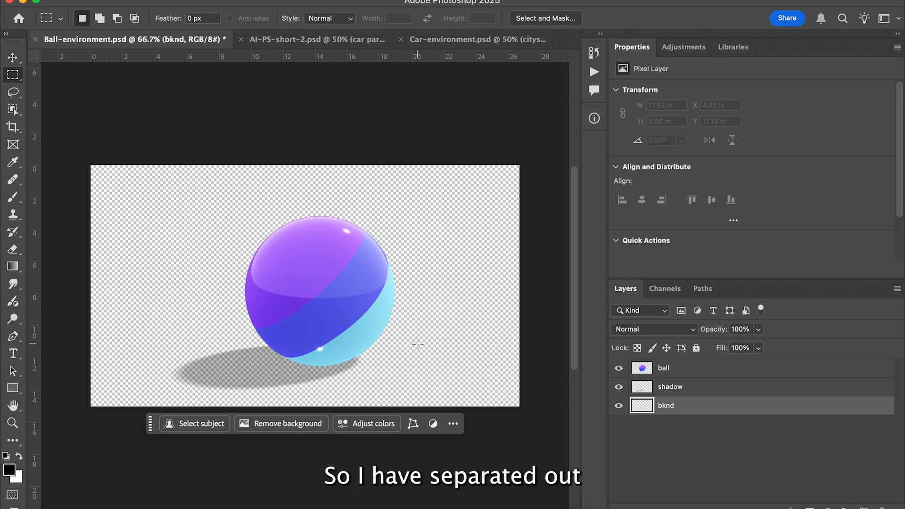
- Hide and reshow the shadow and ball layers one at a time to check that they are separate
{"action": "left_click", "coordinate": [619, 387]}
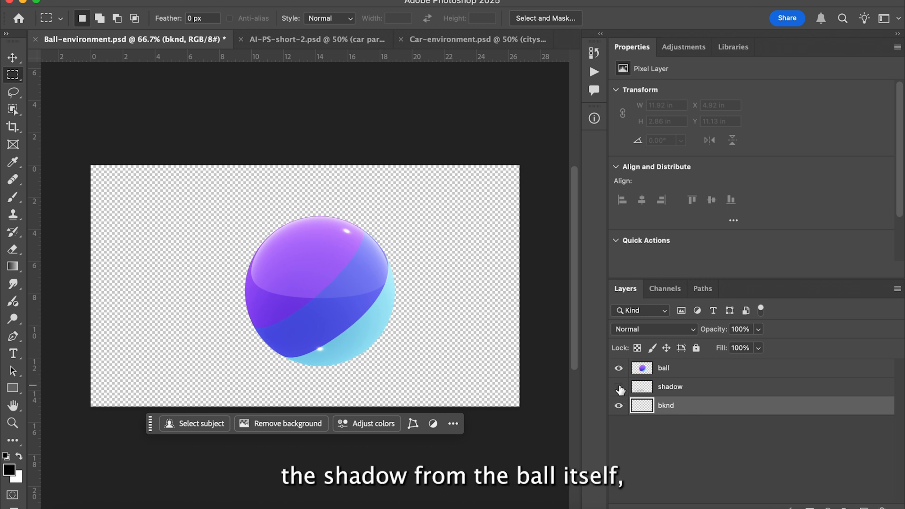
{"action": "left_click", "coordinate": [620, 387]}
{"action": "left_click", "coordinate": [619, 368]}
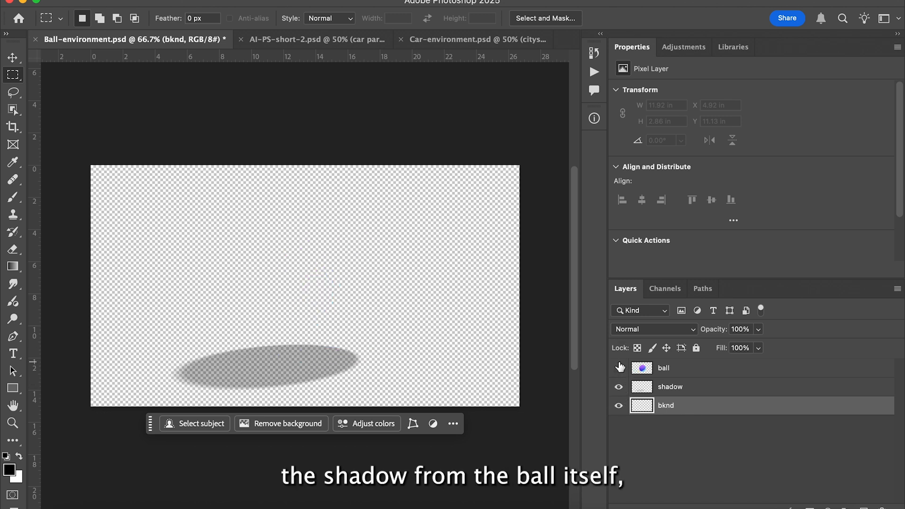
{"action": "left_click", "coordinate": [619, 368]}
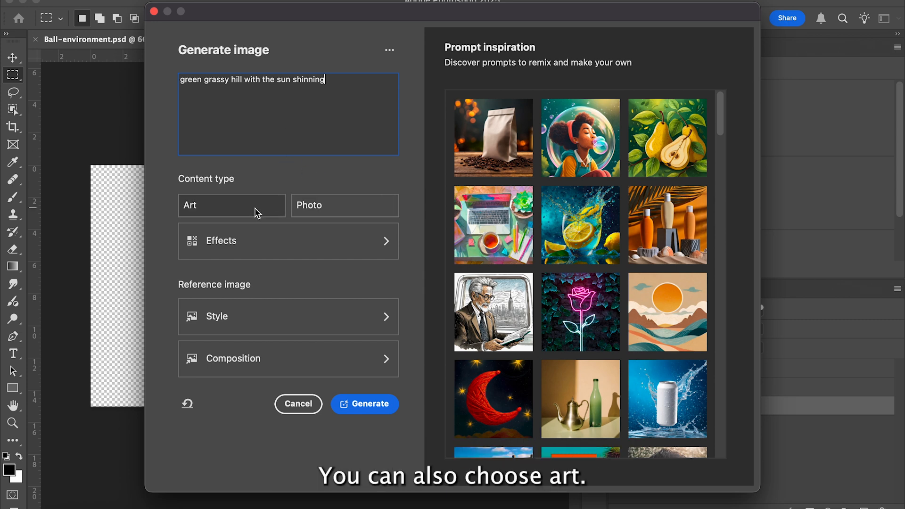
- Generate a background image from the prompt "green grassy hill with the sun shinning" with the 3D effect
{"action": "left_click", "coordinate": [306, 244]}
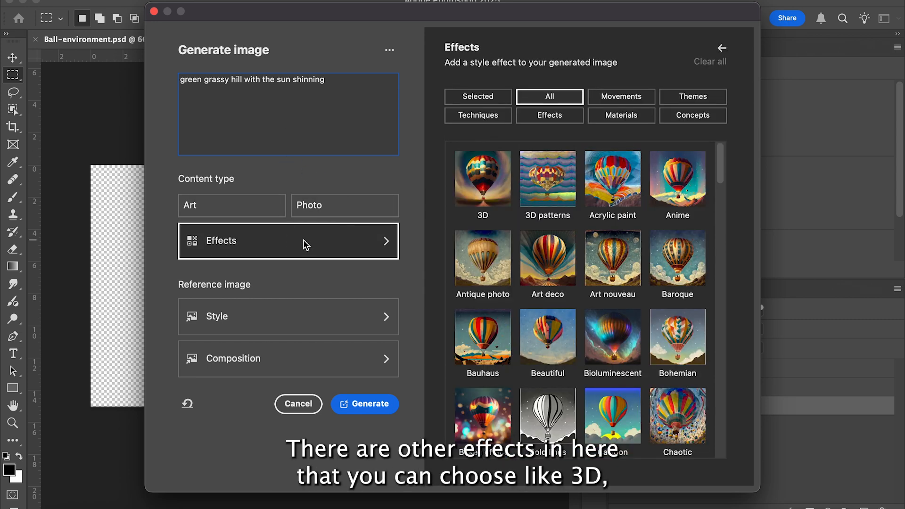
{"action": "left_click", "coordinate": [481, 188]}
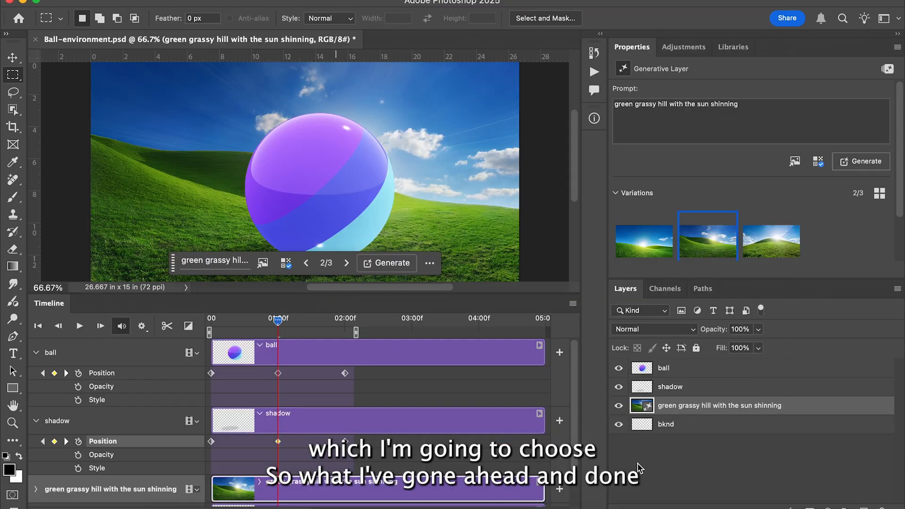
- Play back the bouncing ball animation over the grassy hill background
{"action": "key", "text": "space"}
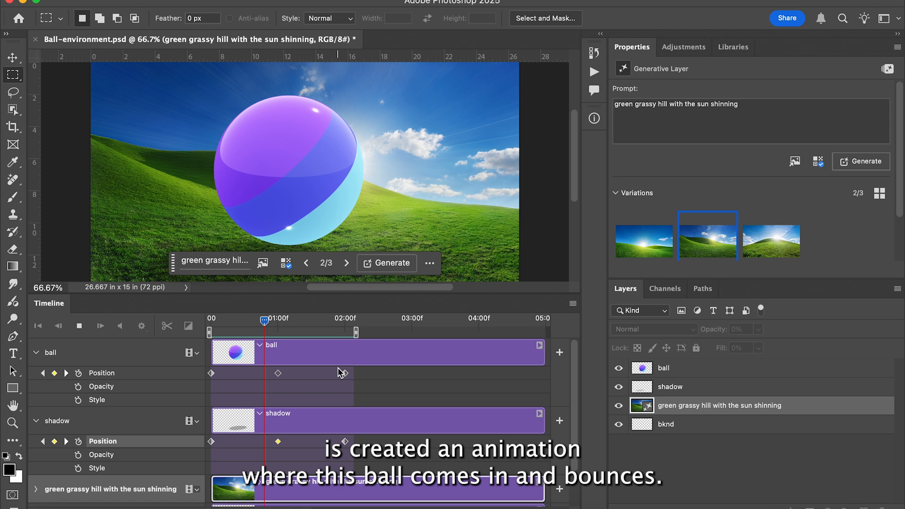
{"action": "key", "text": "space"}
- Generate a "beach and ocean with sand" background starting at the 01:00f mark where the ball lands, and preview the animation
{"action": "left_click_drag", "start_coordinate": [290, 321], "coordinate": [278, 322]}
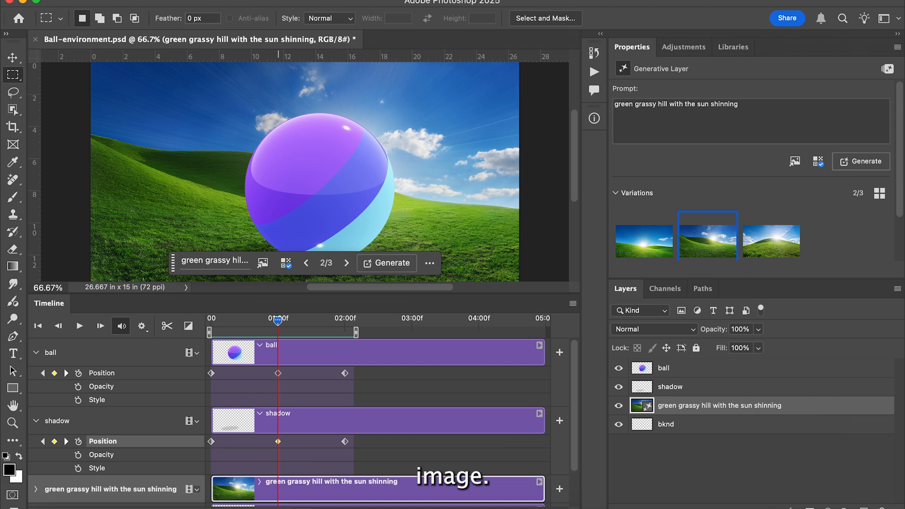
{"action": "left_click", "coordinate": [139, 6]}
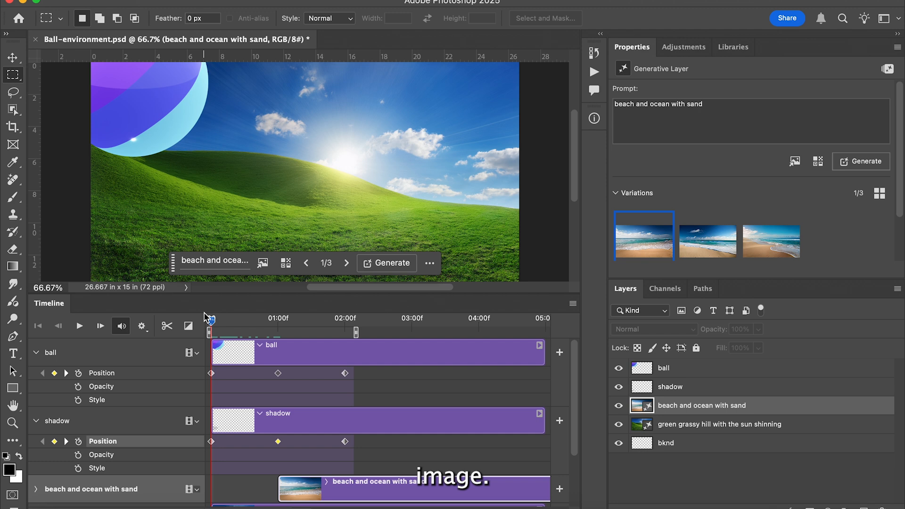
{"action": "key", "text": "space"}
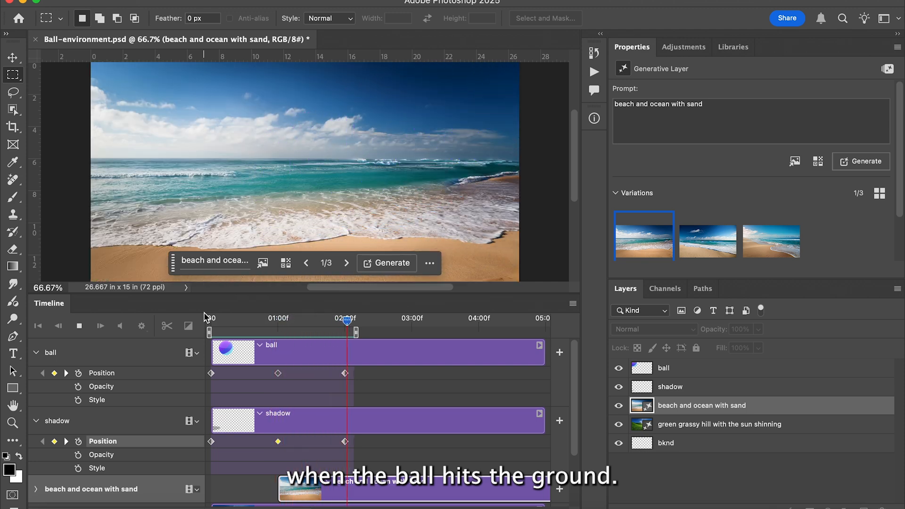
{"action": "key", "text": "space"}
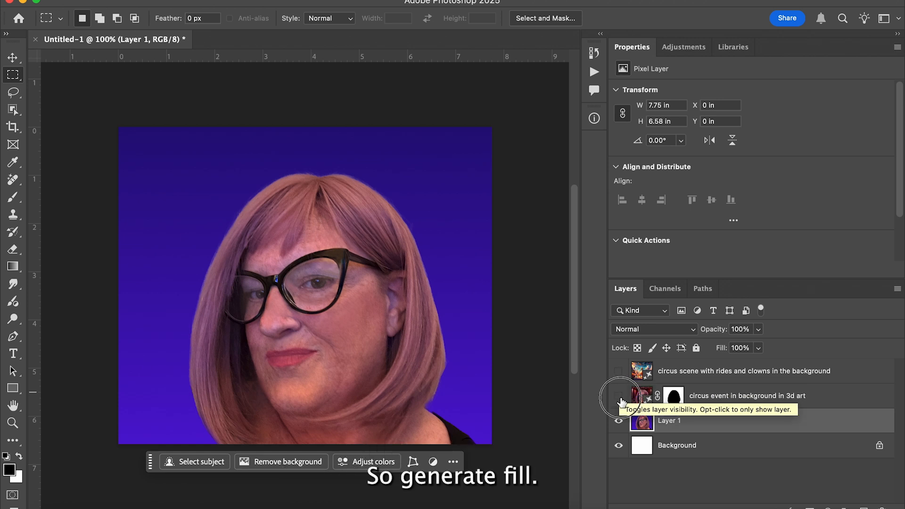
- Show the "circus event in background in 3d art" layer, compare its variations, and switch to the third one with striped tents
{"action": "left_click", "coordinate": [618, 398]}
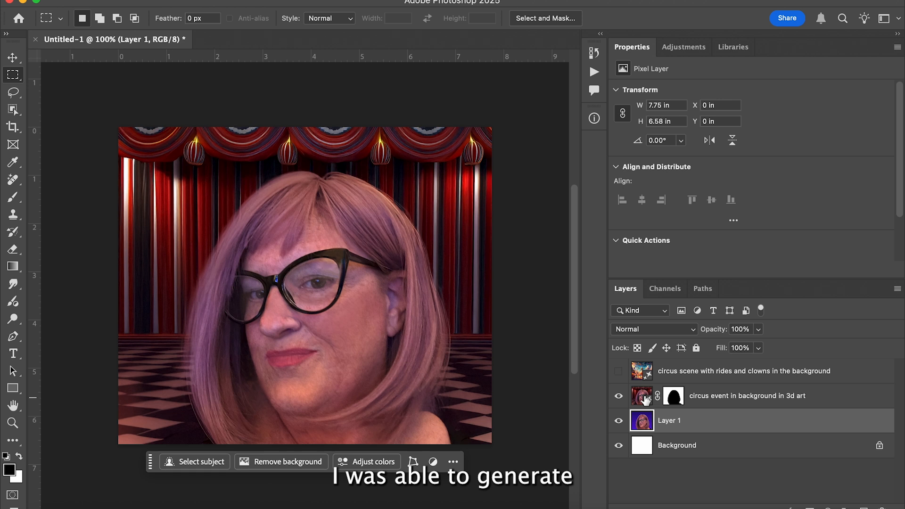
{"action": "left_click", "coordinate": [642, 397]}
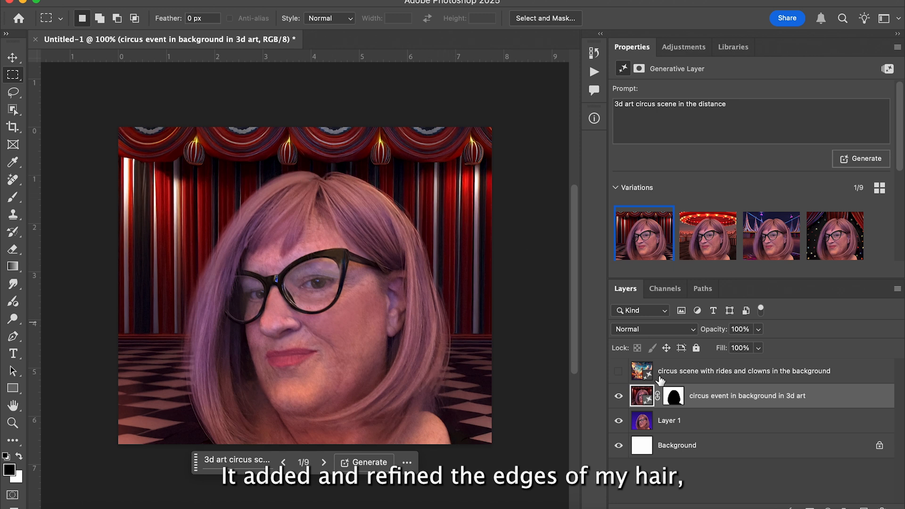
{"action": "left_click", "coordinate": [708, 235]}
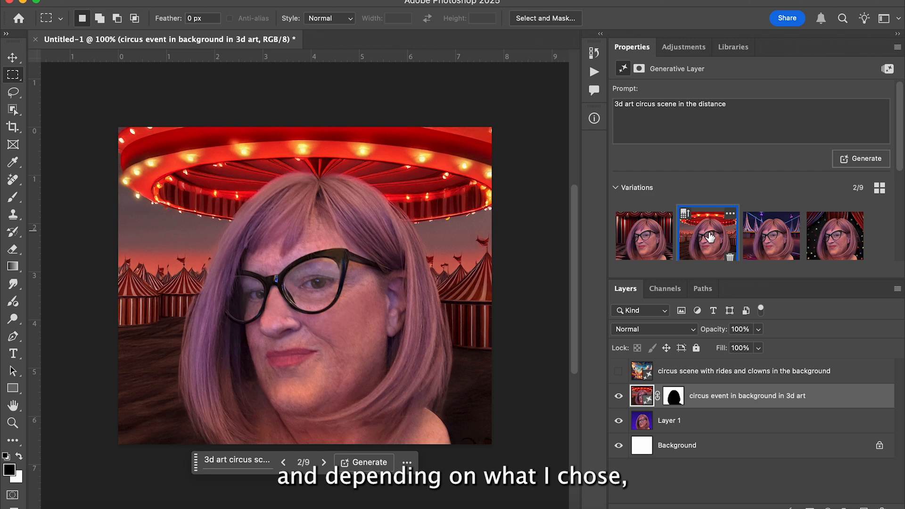
{"action": "left_click", "coordinate": [775, 232]}
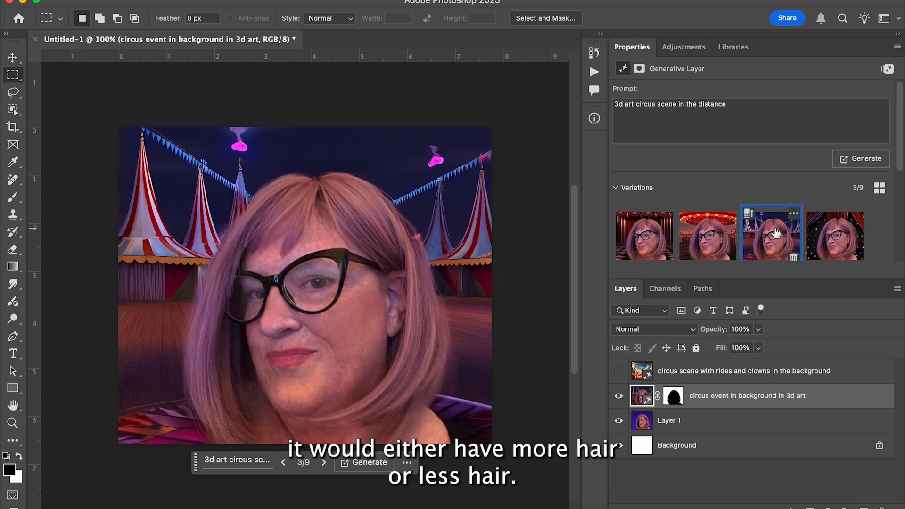
- Compare the fourth variation with stars and red curtains against the third variation with striped tents
{"action": "left_click", "coordinate": [833, 235]}
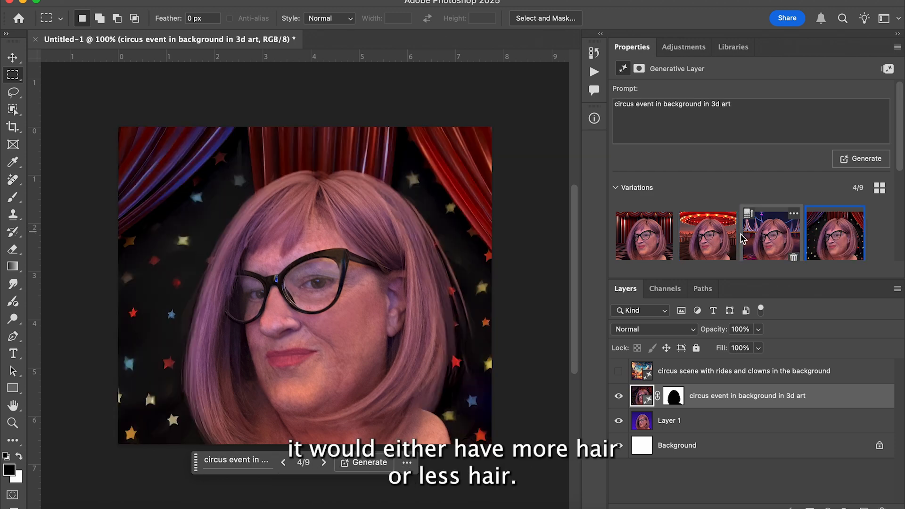
{"action": "left_click", "coordinate": [763, 238]}
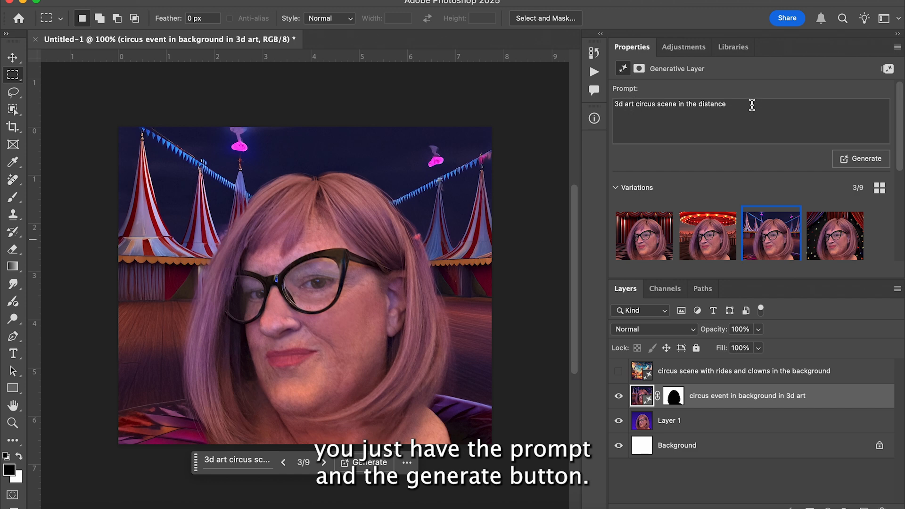
- Show and select the "circus scene with rides and clowns in the background" layer and review its content type and effects settings
{"action": "left_click", "coordinate": [618, 372]}
{"action": "left_click", "coordinate": [678, 373]}
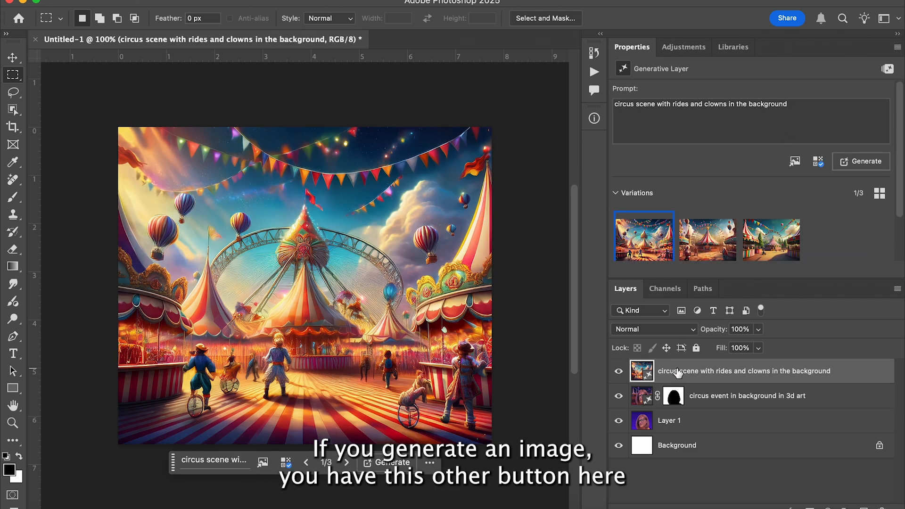
{"action": "left_click", "coordinate": [818, 163]}
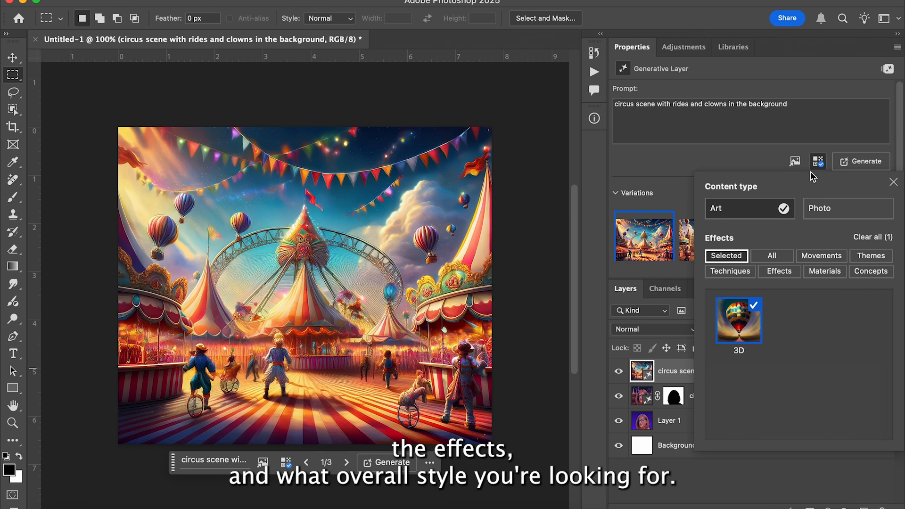
{"action": "left_click", "coordinate": [818, 160]}
- Generate similar images from the first variation of the circus scene with rides and clowns
{"action": "mouse_move", "coordinate": [663, 219]}
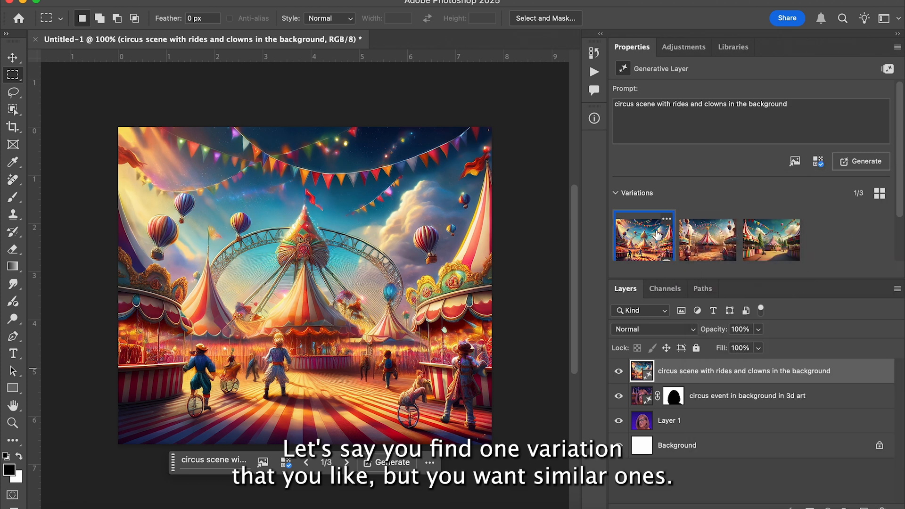
{"action": "left_click", "coordinate": [667, 220]}
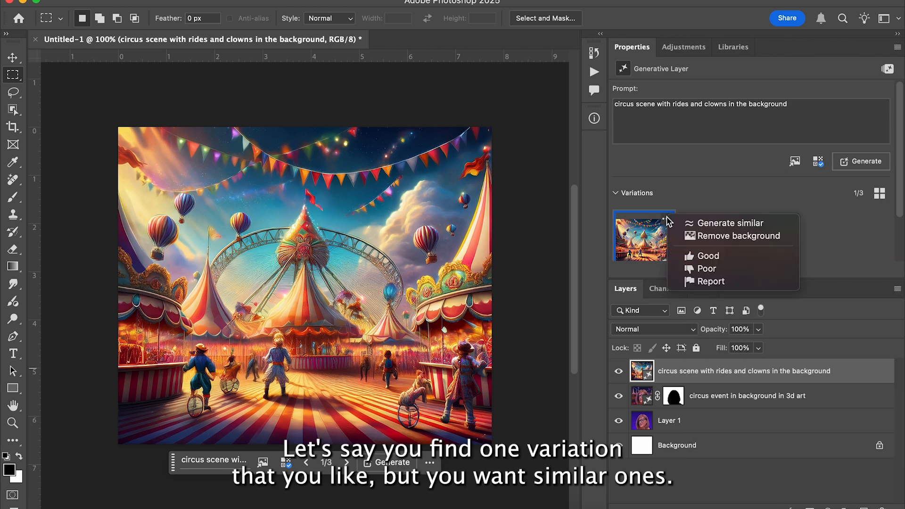
{"action": "left_click", "coordinate": [707, 224]}
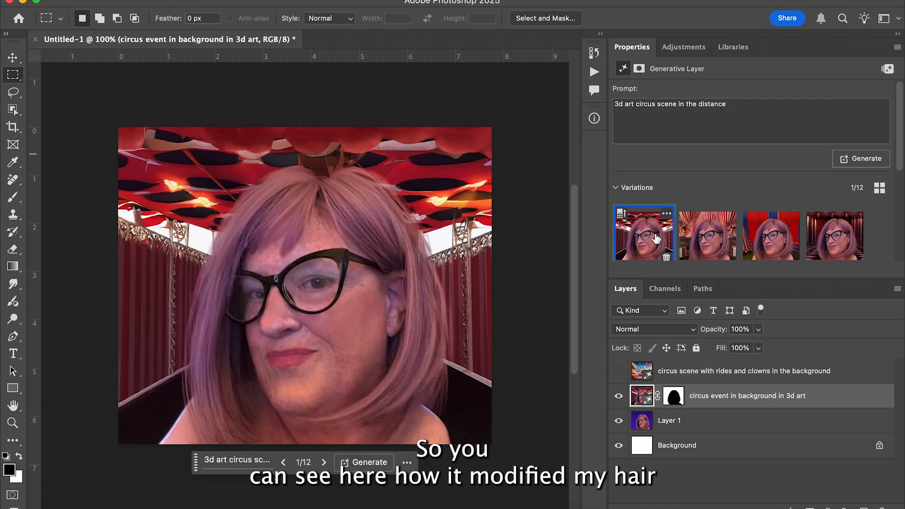
- Compare the generated variations of the "circus event in background in 3d art" layer and switch to the fourth with curtains and checkered floor
{"action": "left_click", "coordinate": [701, 235]}
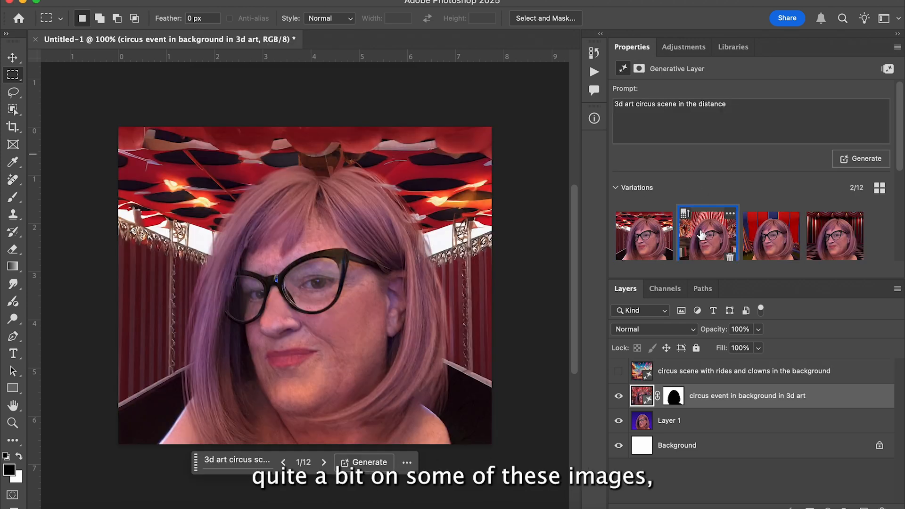
{"action": "left_click", "coordinate": [775, 237]}
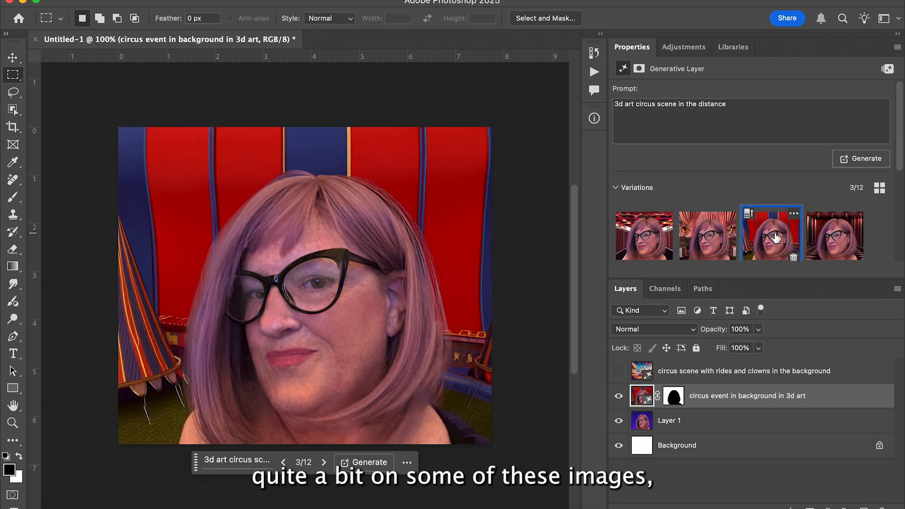
{"action": "left_click", "coordinate": [834, 243]}
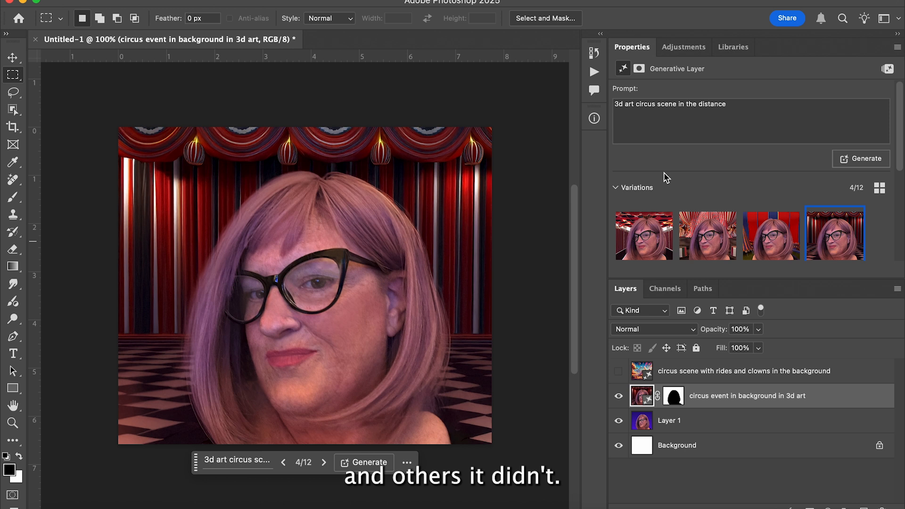
- Select the layer mask of the "circus event in background in 3d art" layer and try out its Feather, finishing at 0.0 px
{"action": "left_click", "coordinate": [639, 69]}
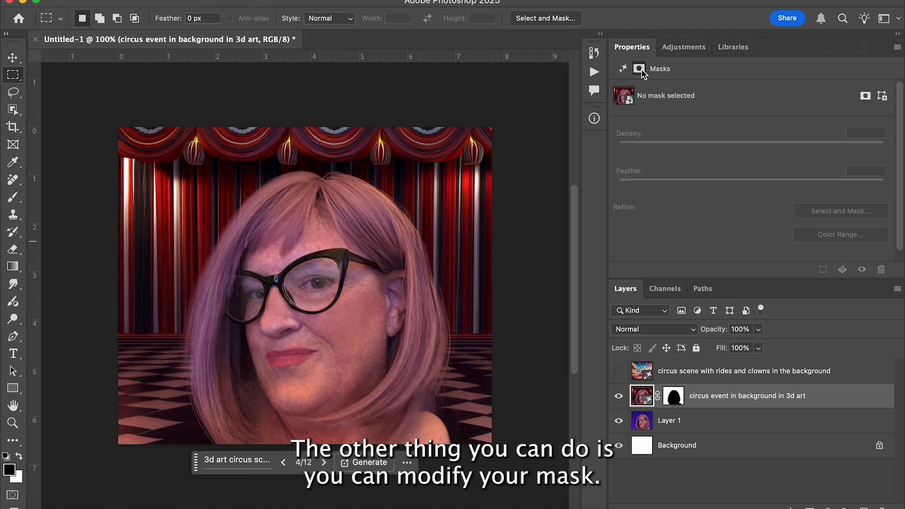
{"action": "left_click", "coordinate": [675, 396]}
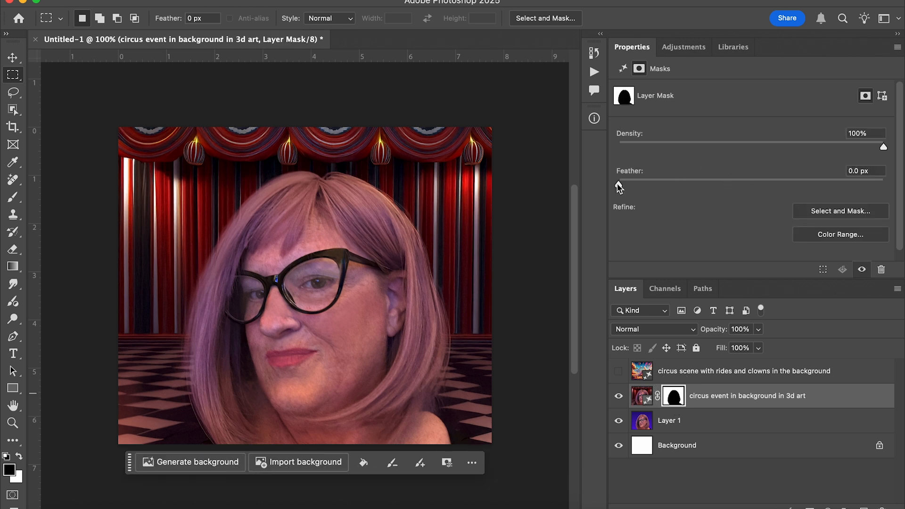
{"action": "left_click_drag", "start_coordinate": [620, 184], "coordinate": [552, 182]}
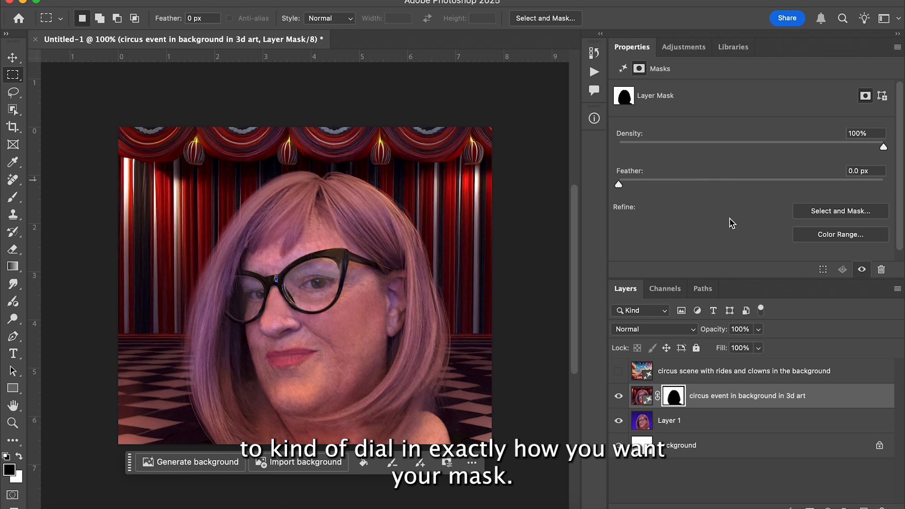